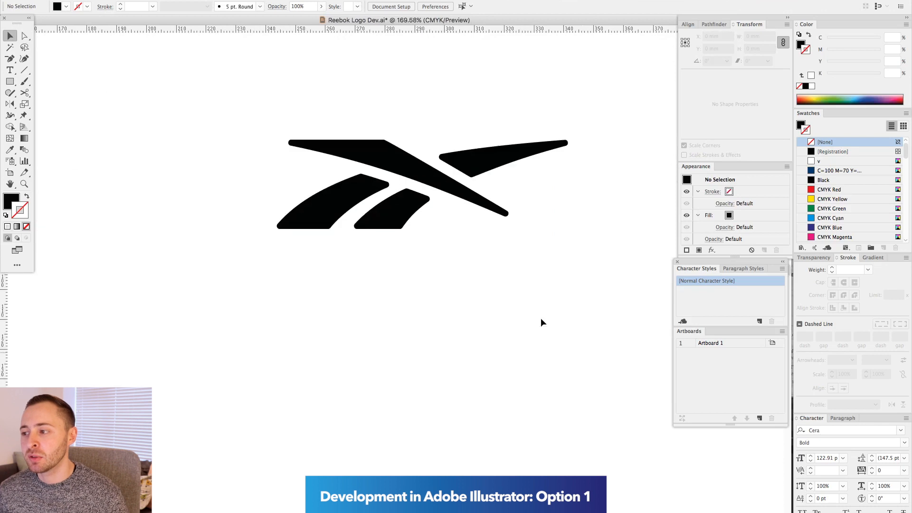
# - Select the outer tips of the two upper logo shapes with Direct Selection and tighten their corner rounding
pyautogui.moveTo(488, 159); pyautogui.dragTo(454, 265)
pyautogui.click(499, 197)
pyautogui.moveTo(498, 197); pyautogui.dragTo(397, 144)
pyautogui.click(11, 83)
pyautogui.click(12, 38)
pyautogui.moveTo(348, 194); pyautogui.dragTo(439, 168)
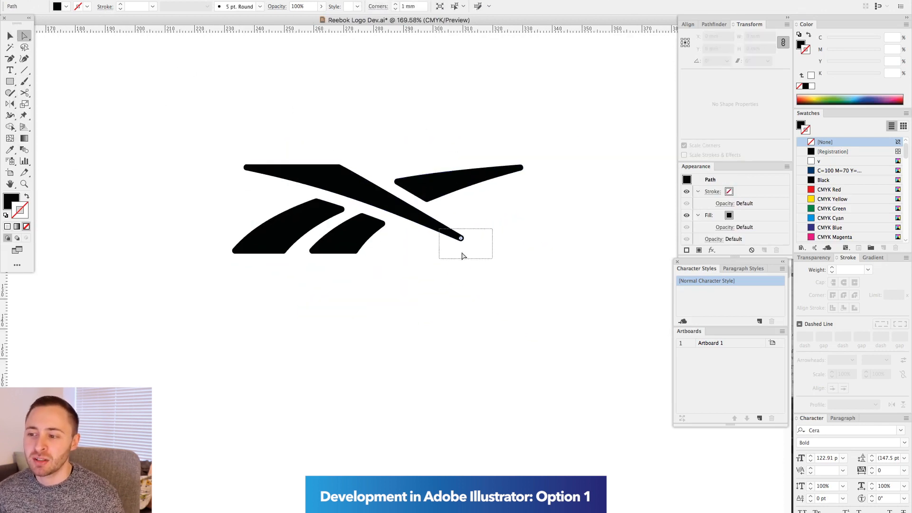
pyautogui.moveTo(463, 256); pyautogui.dragTo(464, 257)
pyautogui.moveTo(521, 153); pyautogui.dragTo(557, 205)
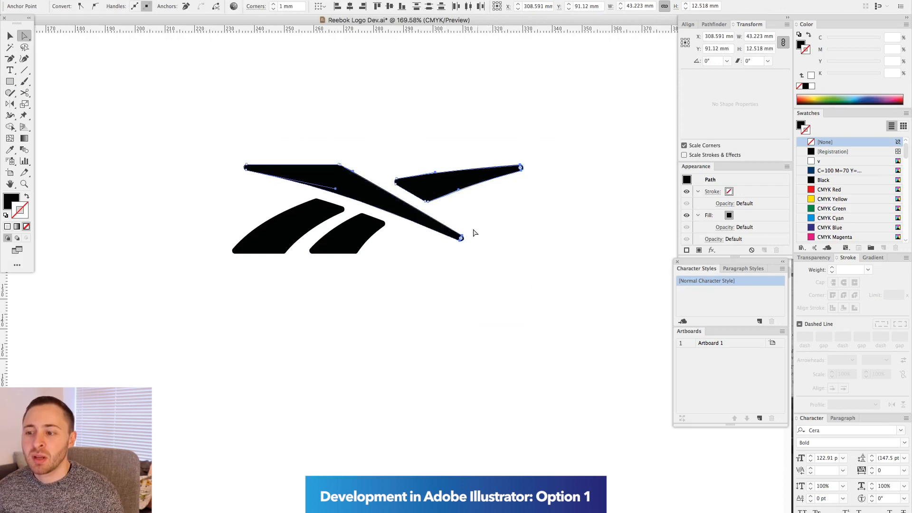
# - Adjust the corner rounding at the upper bend of the long diagonal stroke, keeping it slightly softened
pyautogui.click(366, 130)
pyautogui.press('a')
pyautogui.click(349, 174)
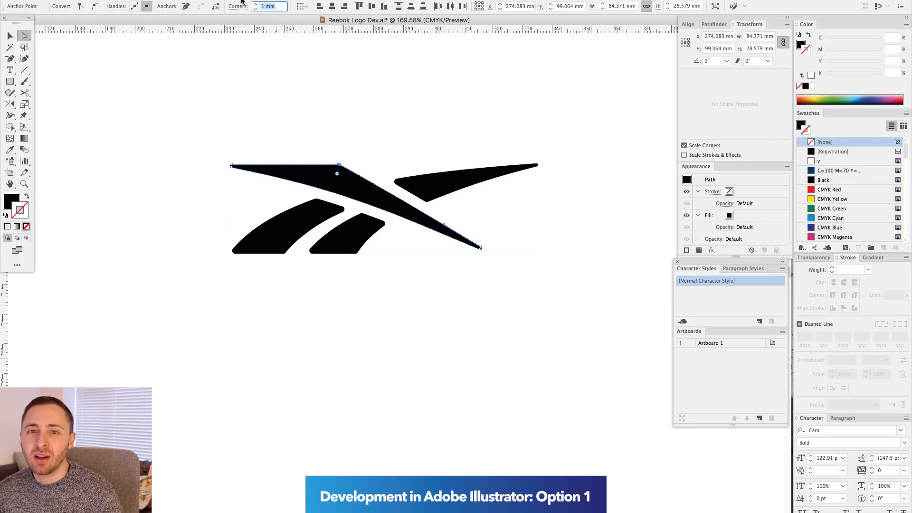
pyautogui.press('a')
pyautogui.click(337, 181)
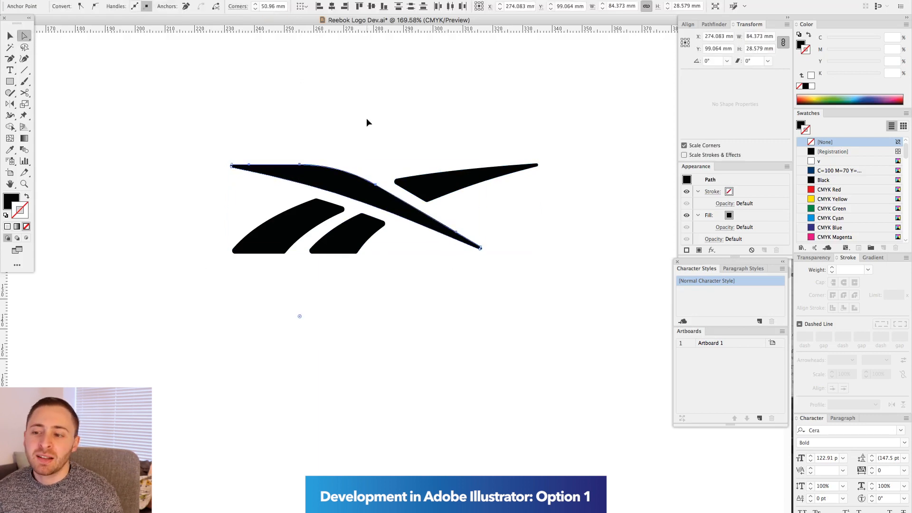
pyautogui.press('a')
pyautogui.click(337, 178)
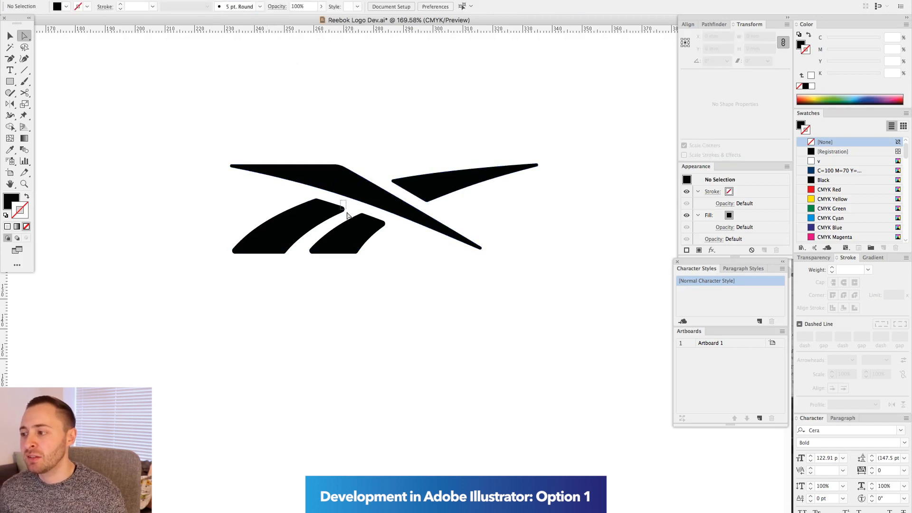
# - Set the right-hand tips of the two lower stripes to a 0.5 mm corner radius
pyautogui.moveTo(348, 215); pyautogui.dragTo(349, 216)
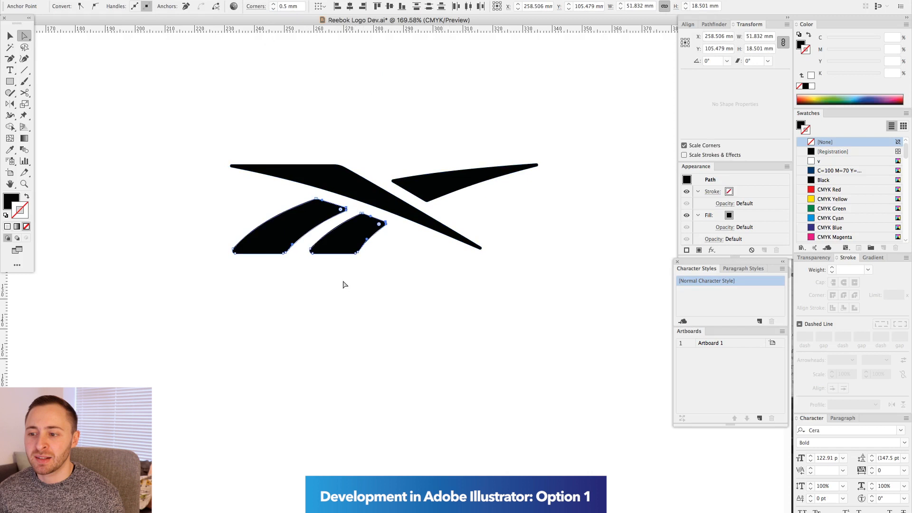
pyautogui.moveTo(304, 276); pyautogui.dragTo(373, 178)
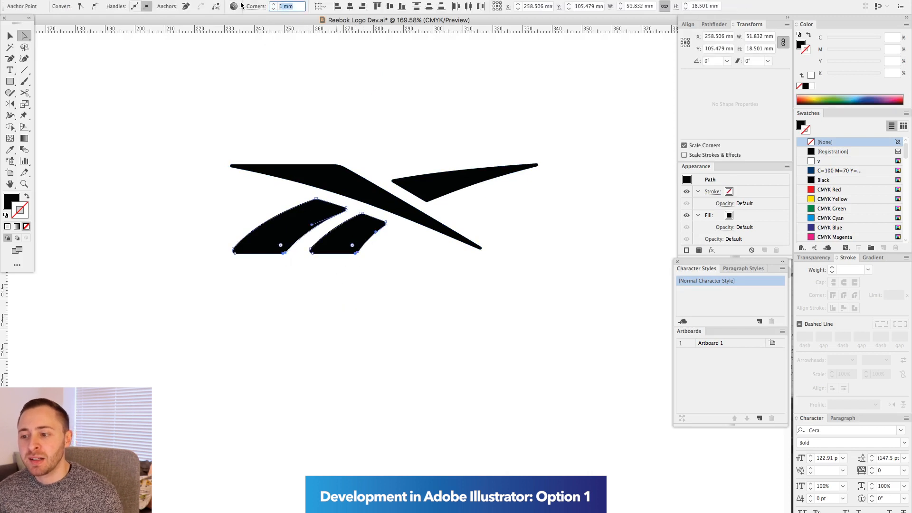
# - Place the wordmark "Reebok" beside the symbol and filter the available fonts to sans serif
pyautogui.press('v')
pyautogui.click(406, 138)
pyautogui.press('super+minus')
pyautogui.press('super+minus')
pyautogui.press('super+minus')
pyautogui.press('super+minus')
pyautogui.press('super+minus')
pyautogui.press('super+1')
pyautogui.moveTo(406, 243); pyautogui.dragTo(414, 317)
pyautogui.press('t')
pyautogui.click(706, 145)
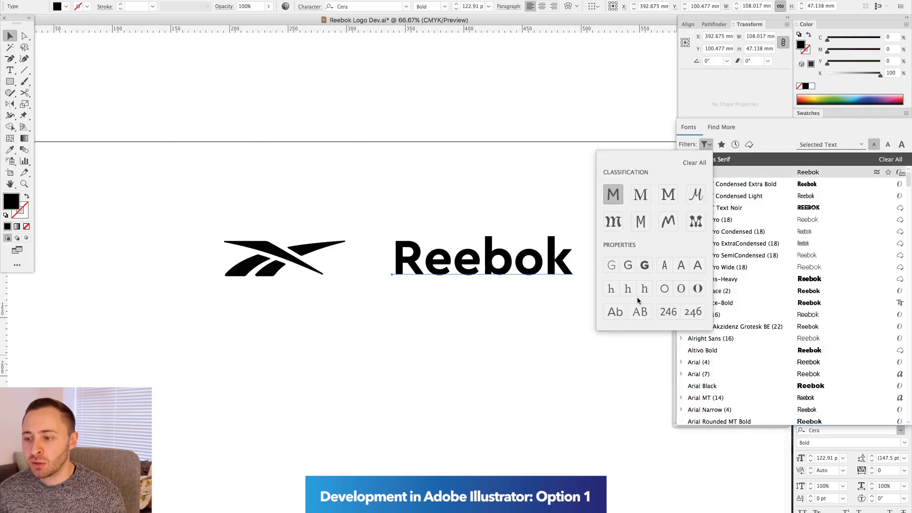
# - Set the Reebok wordmark's font to Omnes Regular
pyautogui.scroll(-20, 740, 362)
pyautogui.scroll(-20, 714, 323)
pyautogui.scroll(-20, 713, 284)
pyautogui.click(682, 338)
pyautogui.scroll(-8, 693, 266)
pyautogui.scroll(-7, 719, 309)
pyautogui.click(680, 267)
pyautogui.click(704, 290)
# - Replace the wordmark's capital initial with a lowercase r so it reads "reebok"
pyautogui.write('t')
pyautogui.moveTo(411, 259); pyautogui.dragTo(309, 252)
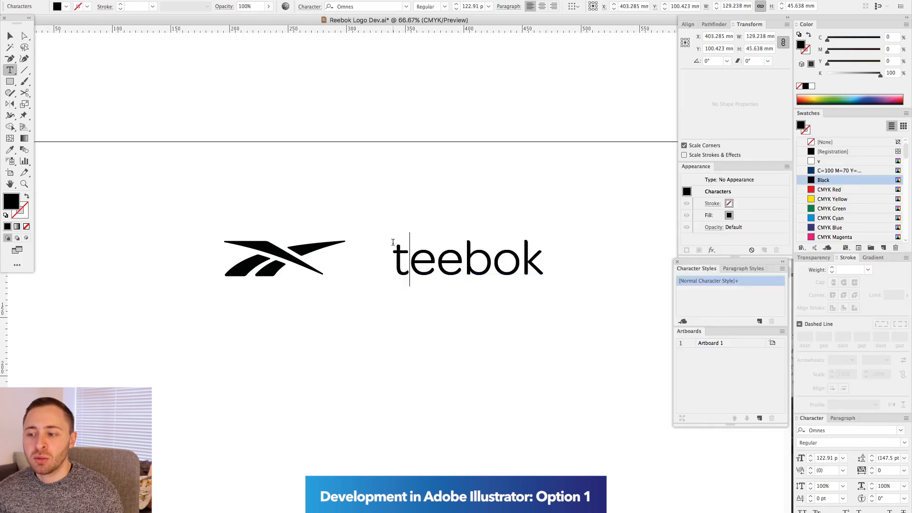
pyautogui.press('BackSpace')
pyautogui.write('r')
pyautogui.press('Escape')
# - Move the lowercase reebok wordmark horizontally closer to the symbol and tighten its letter spacing
pyautogui.moveTo(316, 258); pyautogui.dragTo(362, 258)
pyautogui.moveTo(362, 208); pyautogui.dragTo(362, 171)
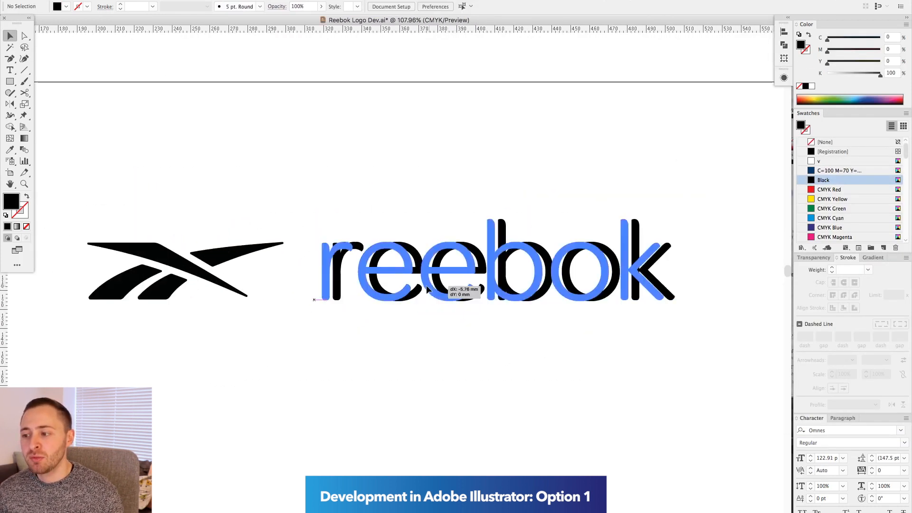
pyautogui.click(466, 266)
pyautogui.hotkey('alt', 'Left')
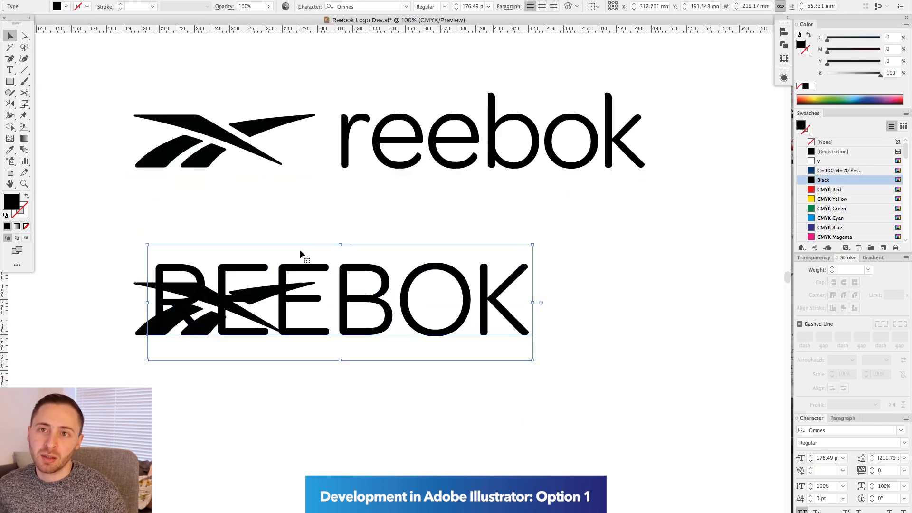
# - Scale the uppercase REEBOK wordmark to about 132 pt in Omnes Medium and place it beside the second symbol
pyautogui.moveTo(340, 336)
pyautogui.mouseDown()
pyautogui.moveTo(339, 356)
pyautogui.moveTo(340, 266)
pyautogui.moveTo(346, 333)
pyautogui.mouseUp()
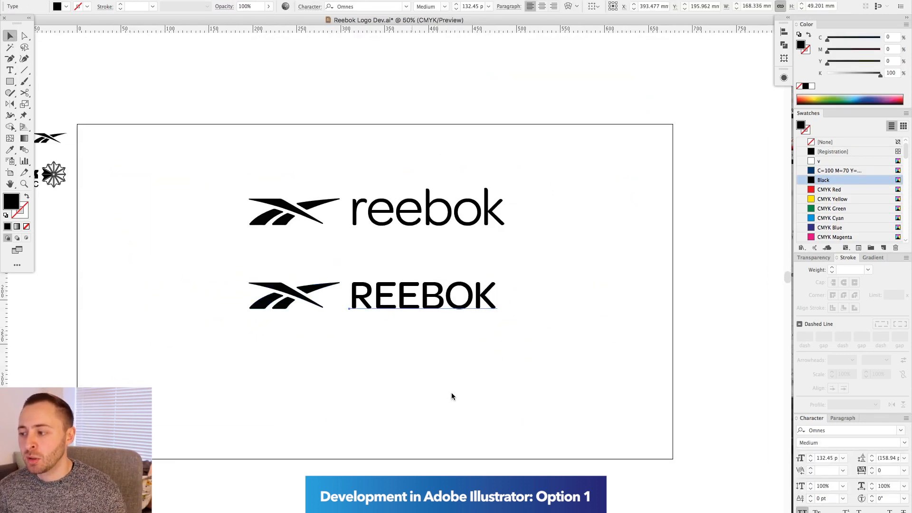
pyautogui.scroll(3, 385, 241)
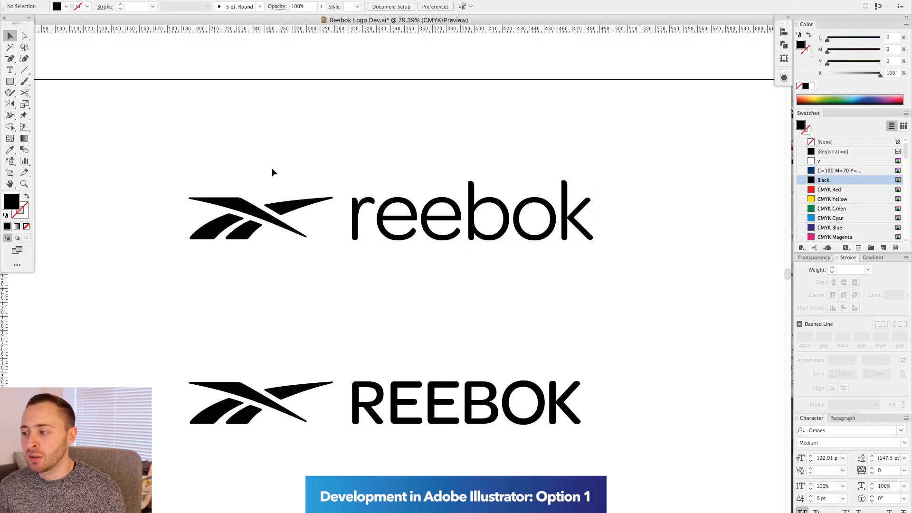
pyautogui.click(470, 216)
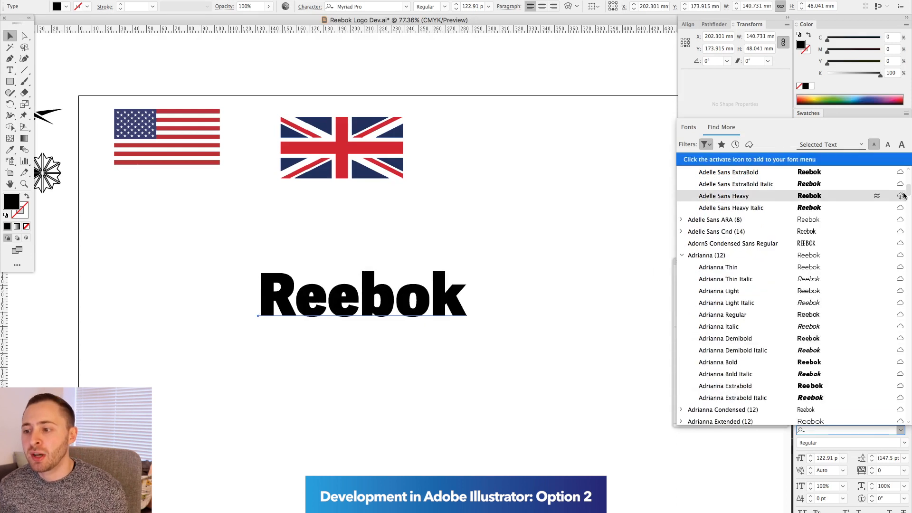
# - Set the wordmark beneath the two flags in Adelle Sans Heavy
pyautogui.click(726, 196)
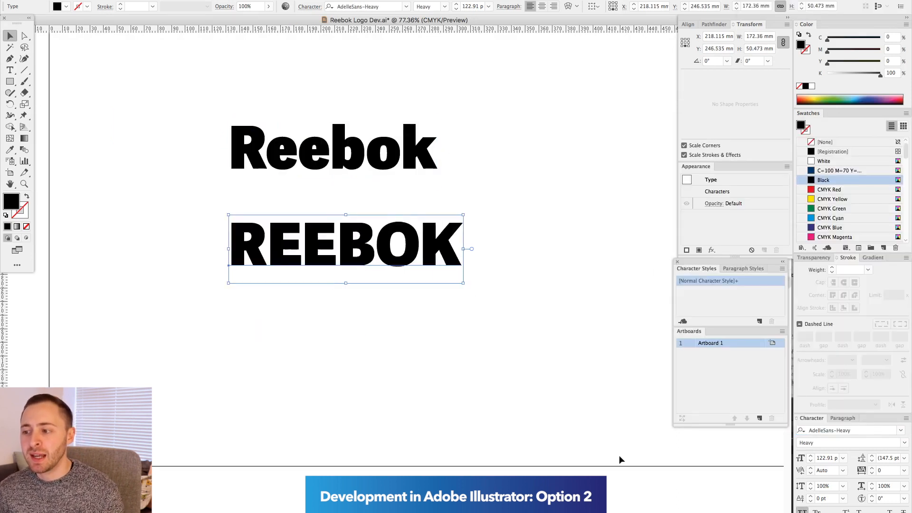
pyautogui.moveTo(181, 193); pyautogui.dragTo(181, 192)
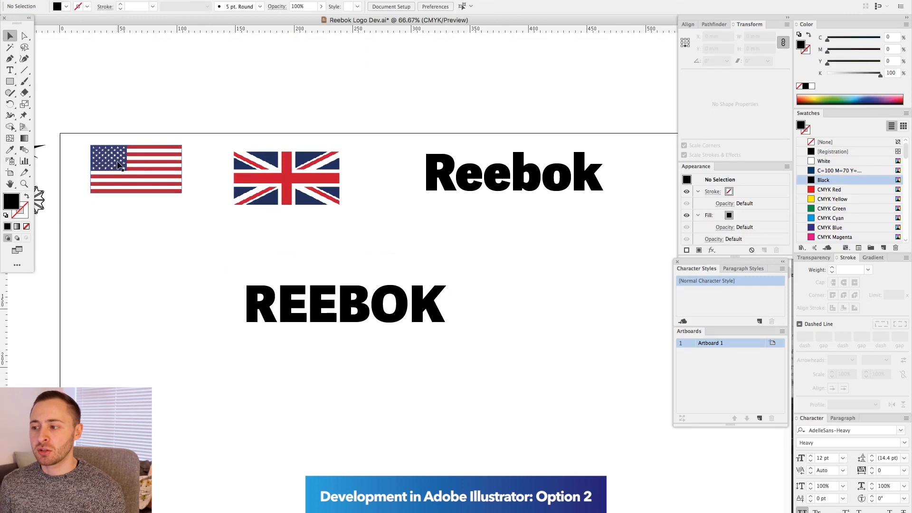
# - Place the US flag after the K of REEBOK and scale it down to the height of the letters
pyautogui.moveTo(118, 164); pyautogui.dragTo(459, 305)
pyautogui.moveTo(318, 228); pyautogui.dragTo(323, 228)
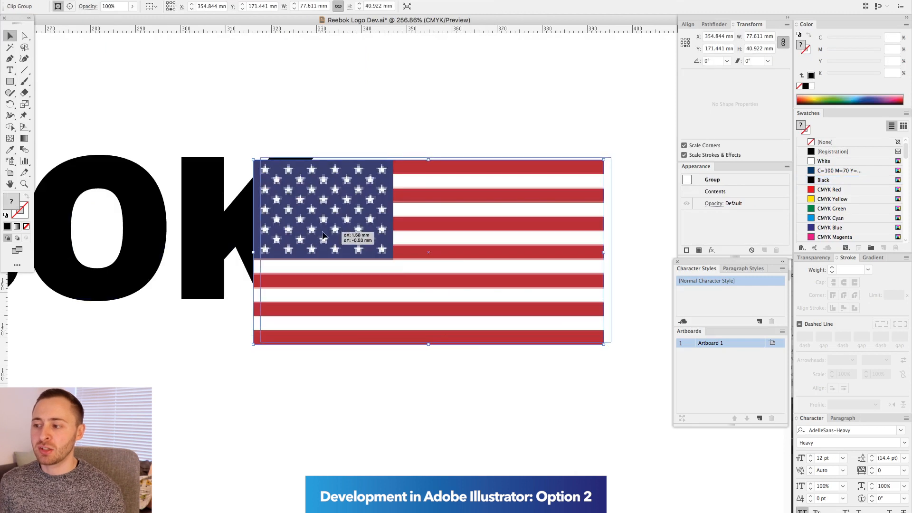
pyautogui.moveTo(436, 343); pyautogui.dragTo(434, 290)
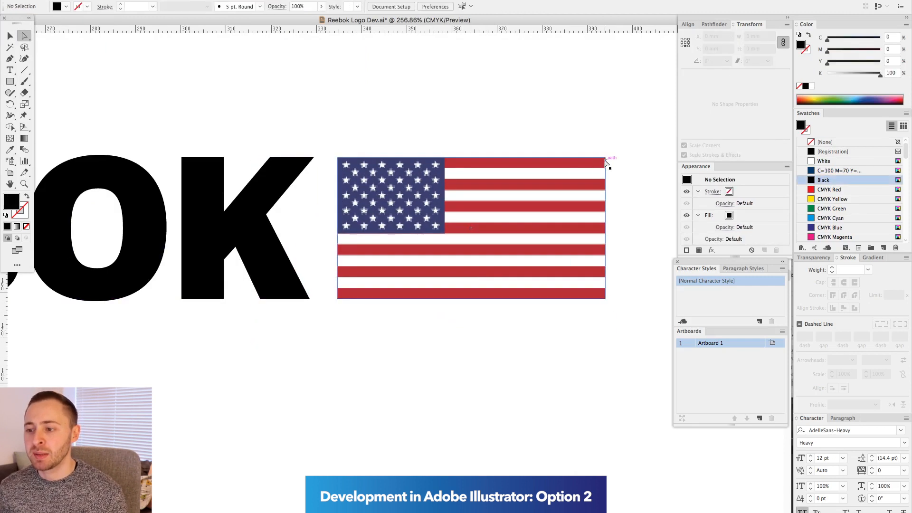
# - Round the outer end of the US flag and move the rounded Union Jack up to the navy REEBOK wordmark
pyautogui.moveTo(166, 200); pyautogui.dragTo(391, 324)
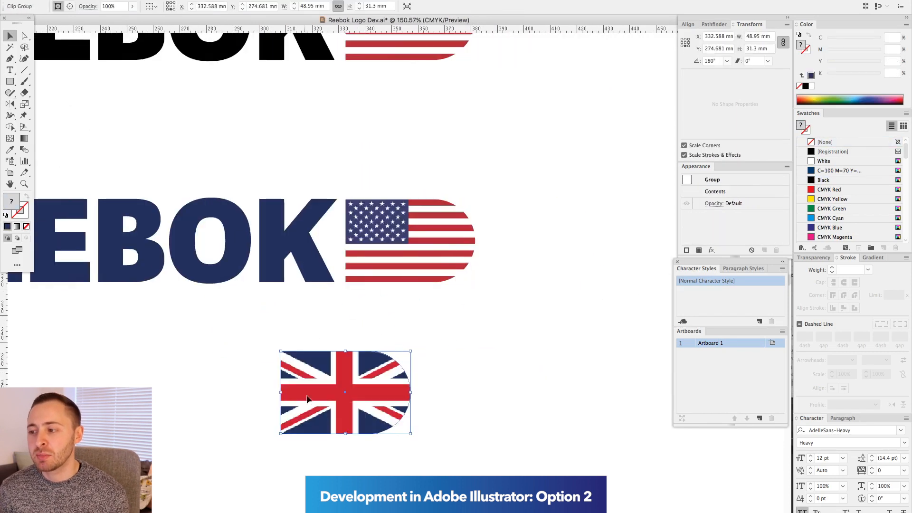
pyautogui.moveTo(293, 388); pyautogui.dragTo(359, 147)
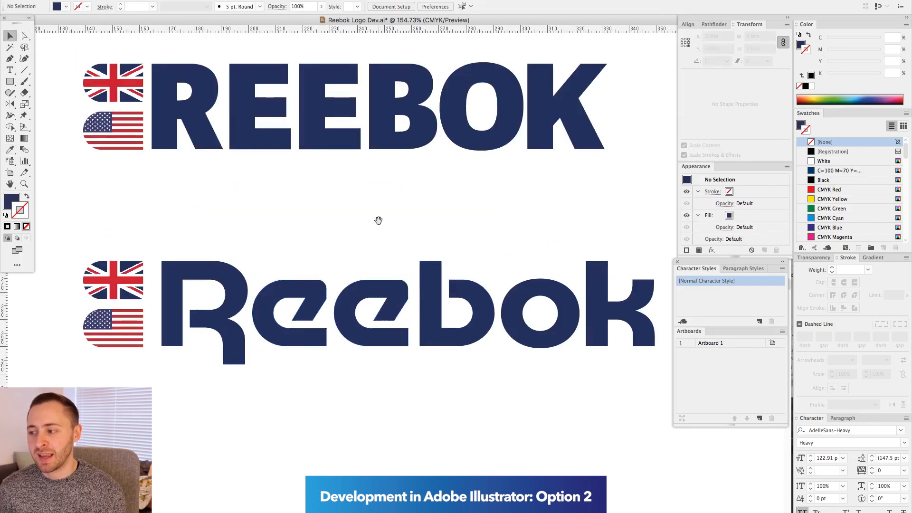
# - Round the upper-right corners of both e letters and the foot of the R in the retro Reebok wordmark
pyautogui.moveTo(379, 220); pyautogui.dragTo(311, 217)
pyautogui.press('a')
pyautogui.click(334, 276)
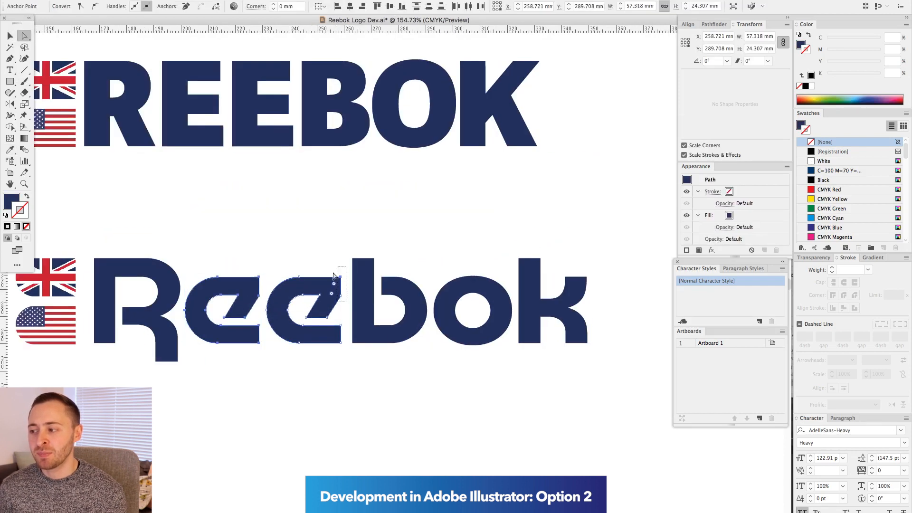
pyautogui.moveTo(128, 334); pyautogui.dragTo(128, 335)
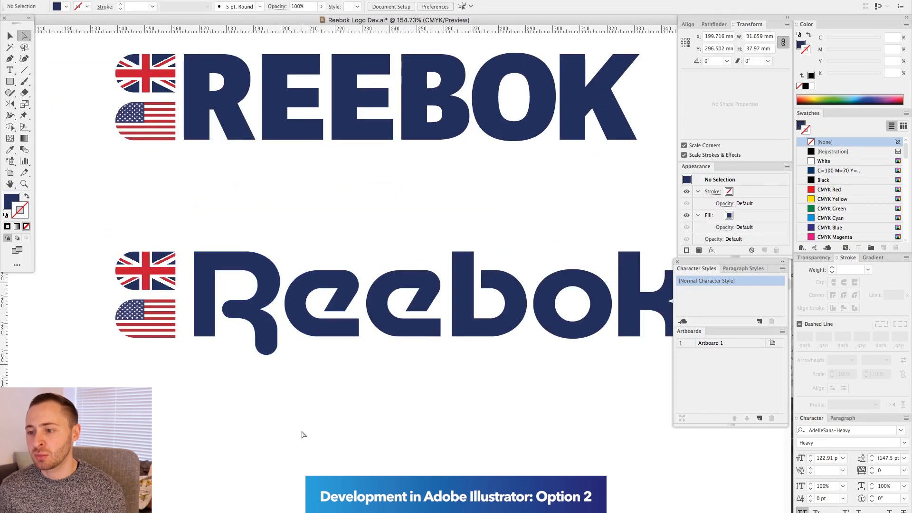
# - Round the end of the k's upper arm in the retro Reebok wordmark
pyautogui.hscroll(3, 374, 257)
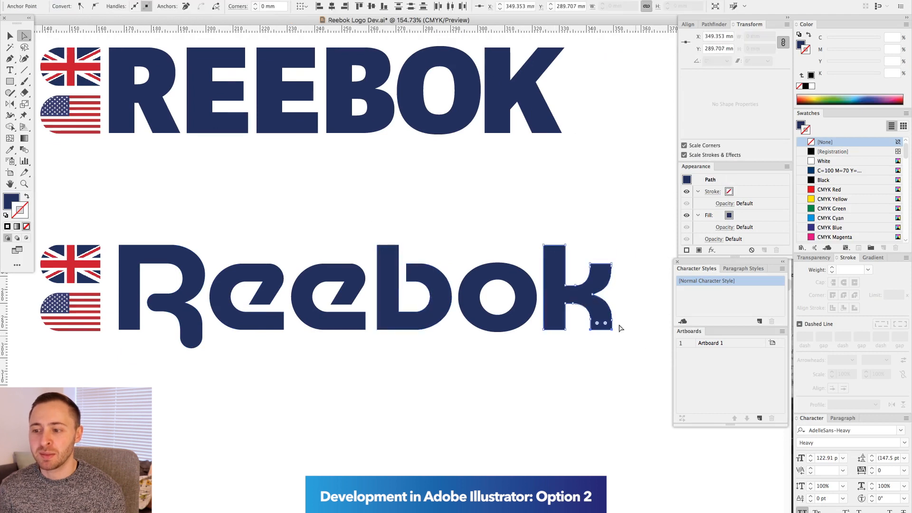
pyautogui.click(599, 280)
pyautogui.scroll(5, 659, 283)
pyautogui.click(475, 308)
# - Try capping the top of the b's stem with a circle about 8 mm across
pyautogui.scroll(-5, 395, 306)
pyautogui.moveTo(407, 224); pyautogui.dragTo(521, 249)
pyautogui.moveTo(10, 81); pyautogui.dragTo(38, 104)
pyautogui.scroll(6, 525, 296)
pyautogui.moveTo(374, 200); pyautogui.dragTo(374, 214)
pyautogui.moveTo(431, 215)
pyautogui.mouseDown()
pyautogui.moveTo(411, 215)
pyautogui.moveTo(431, 216)
pyautogui.mouseUp()
pyautogui.press('super+shift+a')
pyautogui.press('super+minus')
pyautogui.press('super+minus')
pyautogui.press('super+minus')
pyautogui.press('super+minus')
pyautogui.press('super+minus')
pyautogui.moveTo(121, 205); pyautogui.dragTo(309, 183)
pyautogui.moveTo(295, 220); pyautogui.dragTo(379, 256)
pyautogui.click(237, 247)
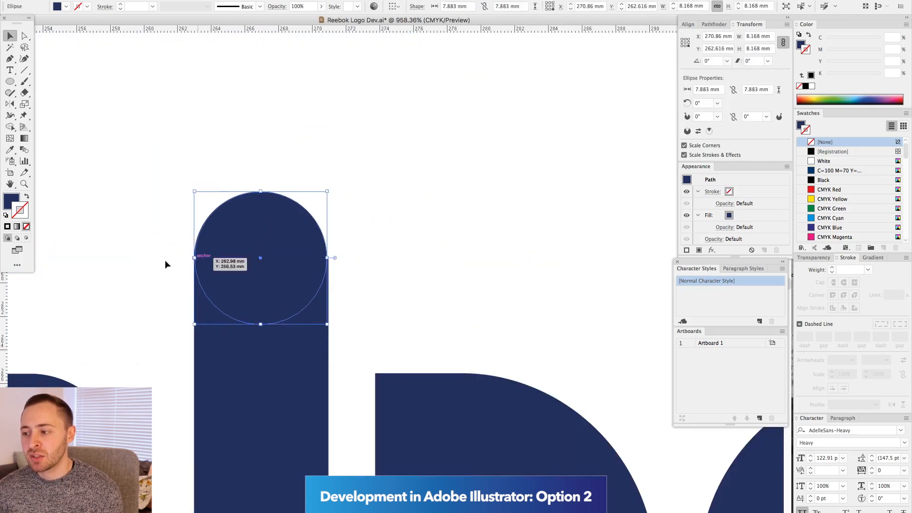
pyautogui.moveTo(295, 238); pyautogui.dragTo(351, 292)
# - Duplicate the retro Reebok wordmark together with its two flags directly below the original
pyautogui.moveTo(382, 224); pyautogui.dragTo(392, 223)
pyautogui.press('super+minus')
pyautogui.press('super+minus')
pyautogui.press('super+minus')
pyautogui.press('super+minus')
pyautogui.press('super+minus')
pyautogui.press('super+minus')
pyautogui.press('super+minus')
pyautogui.press('super+minus')
pyautogui.press('super+minus')
pyautogui.press('super+minus')
pyautogui.press('super+minus')
pyautogui.click(560, 318)
pyautogui.moveTo(594, 166); pyautogui.dragTo(589, 145)
pyautogui.press('super+minus')
pyautogui.moveTo(604, 216); pyautogui.dragTo(133, 323)
pyautogui.keyDown('alt'); pyautogui.moveTo(494, 275); pyautogui.dragTo(494, 375); pyautogui.keyUp('alt')
pyautogui.click(570, 317)
# - Fully round the tops of the b and k stems in the upper retro Reebok wordmark
pyautogui.press('a')
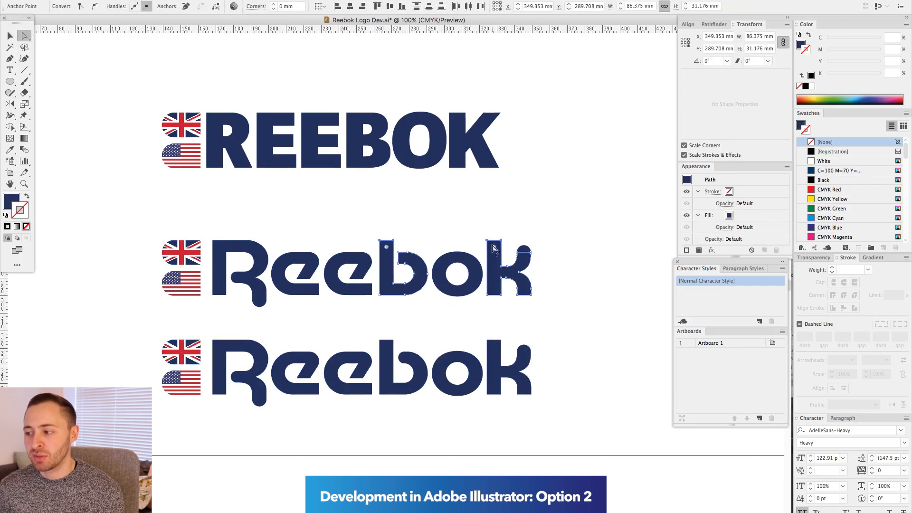
pyautogui.moveTo(493, 247); pyautogui.dragTo(493, 257)
pyautogui.click(558, 235)
pyautogui.moveTo(558, 235); pyautogui.dragTo(528, 225)
pyautogui.scroll(3, 322, 267)
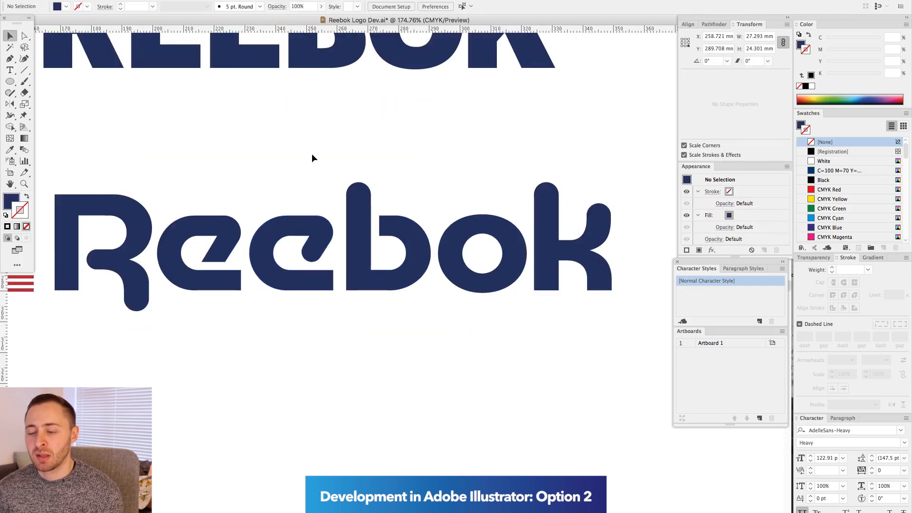
# - Resize the two stacked flags against the stem of the R to match the letter's height
pyautogui.scroll(3, 311, 268)
pyautogui.scroll(-8, 398, 375)
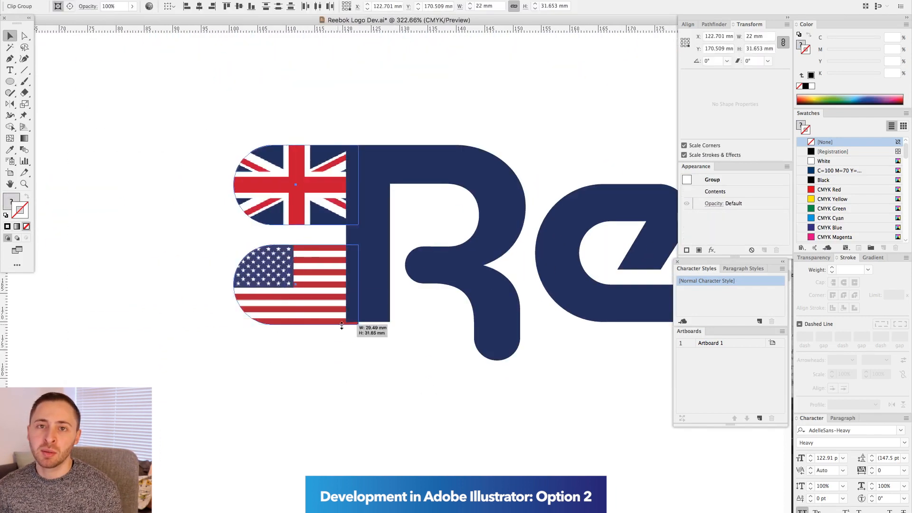
pyautogui.click(342, 314)
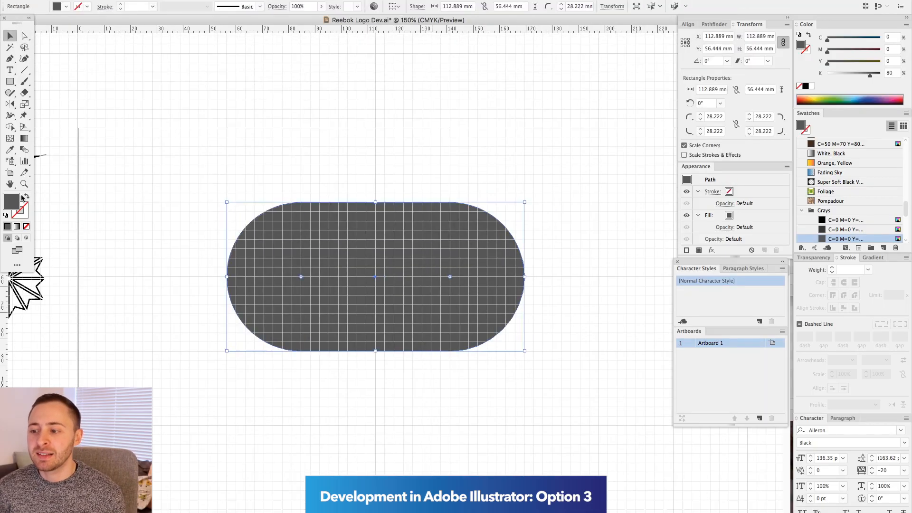
# - Swap the pill shape's fill and stroke and give it a black 20 pt outline
pyautogui.click(24, 197)
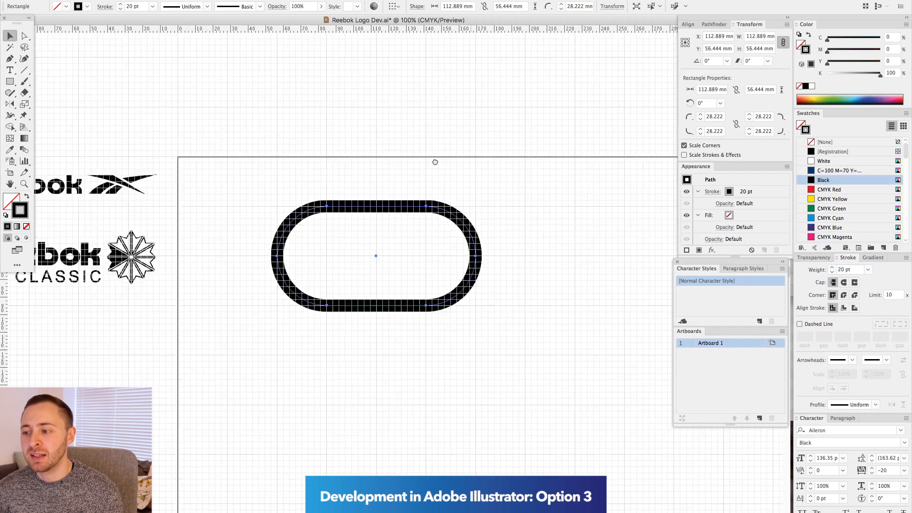
pyautogui.moveTo(212, 297); pyautogui.dragTo(241, 345)
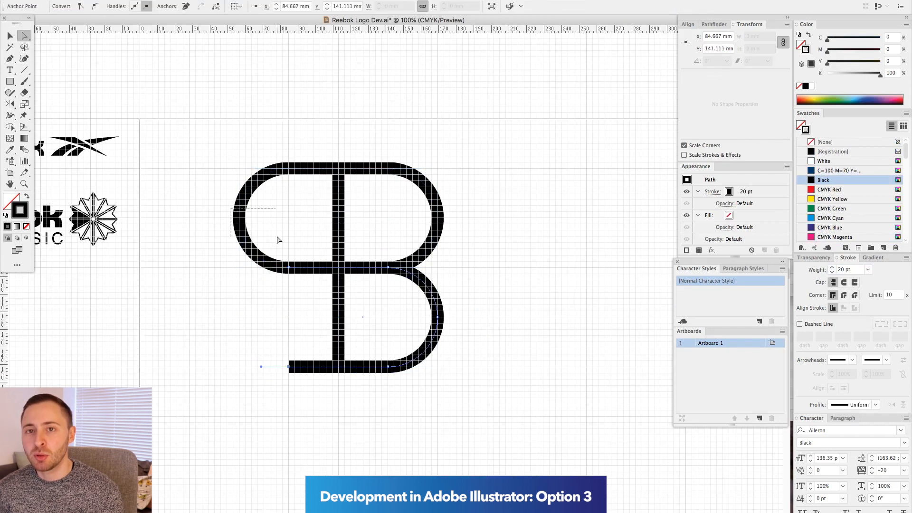
# - Remove the unneeded left part of the lower bowl and shorten its bottom line to the central stem
pyautogui.press('super+z')
pyautogui.press('super+z')
pyautogui.moveTo(177, 368); pyautogui.dragTo(258, 347)
pyautogui.press('Delete')
pyautogui.moveTo(289, 366); pyautogui.dragTo(333, 367)
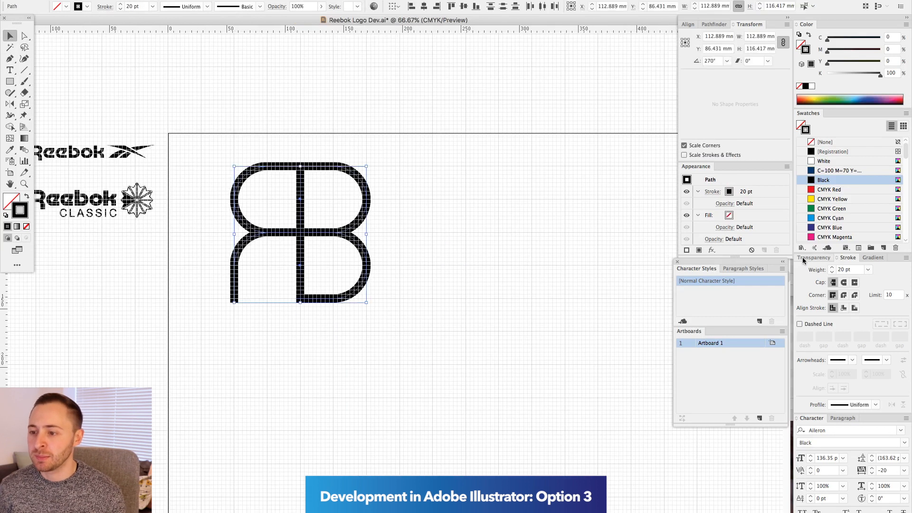
# - Increase the stroke weight of the RB monogram to 80 pt
pyautogui.hotkey('shift', 'Up')
pyautogui.hotkey('shift', 'Up')
pyautogui.hotkey('shift', 'Up')
pyautogui.hotkey('shift', 'Up')
pyautogui.hotkey('shift', 'Up')
pyautogui.hotkey('shift', 'Up')
# - Toggle the grid, select a monogram path in outline view and nudge it to the left
pyautogui.press("super+'")
pyautogui.scroll(3, 377, 194)
pyautogui.press('super+y')
pyautogui.click(378, 362)
pyautogui.press('super+y')
pyautogui.hotkey('shift', 'Left')
pyautogui.hotkey('shift', 'Left')
pyautogui.hotkey('shift', 'Left')
pyautogui.moveTo(219, 357); pyautogui.dragTo(311, 388)
# - Place a copy of the 80 pt monogram at the right end of the artboard
pyautogui.press('super+minus')
pyautogui.press('super+minus')
pyautogui.press('super+minus')
pyautogui.press('super+minus')
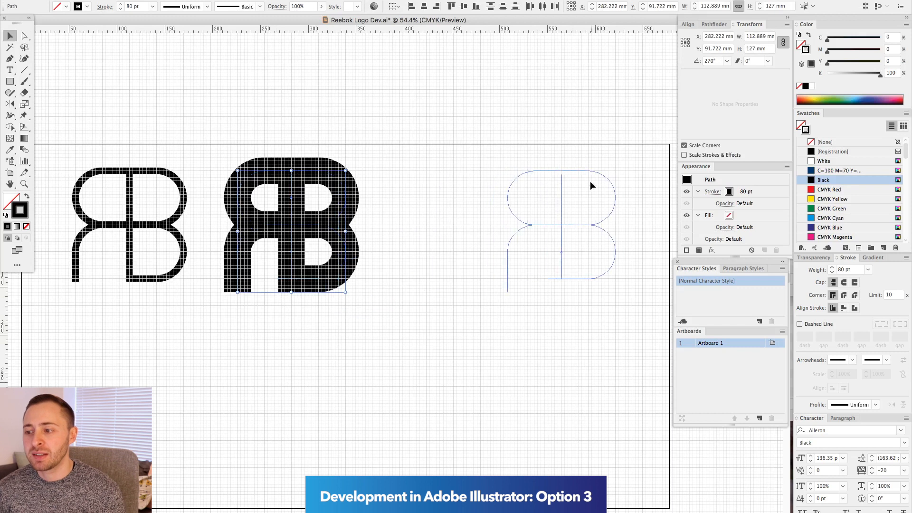
pyautogui.moveTo(593, 183); pyautogui.dragTo(593, 184)
# - Move the row of three monogram weight variants above the artboard
pyautogui.click(121, 169)
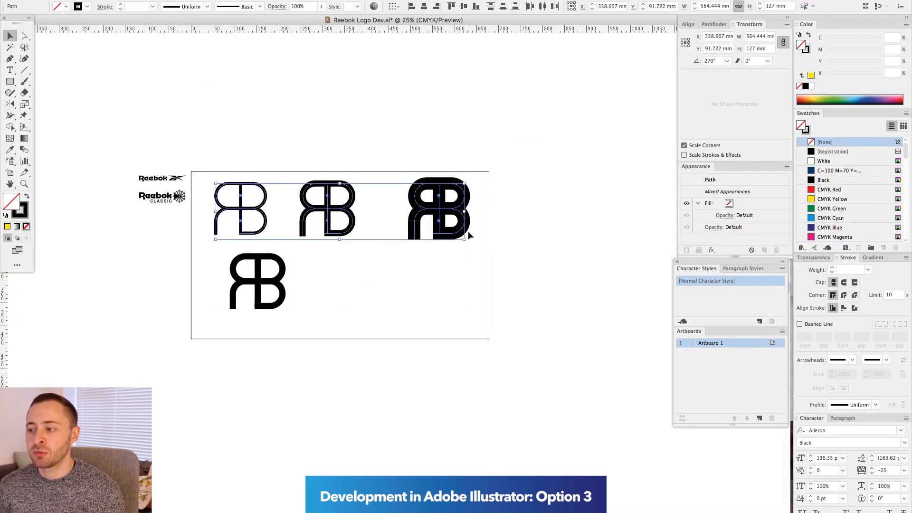
pyautogui.moveTo(468, 231); pyautogui.dragTo(469, 89)
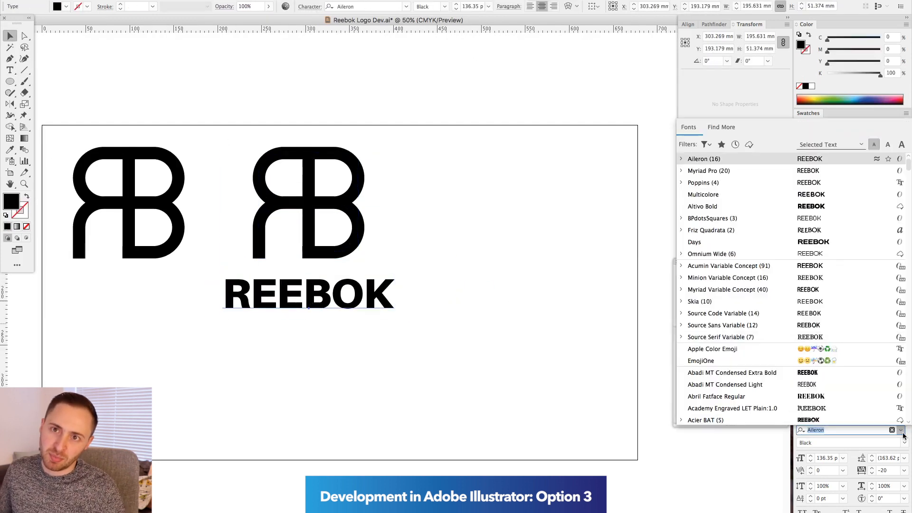
# - Set the REEBOK wordmark under the monogram in Cera Bold
pyautogui.click(754, 409)
pyautogui.moveTo(194, 257); pyautogui.dragTo(195, 177)
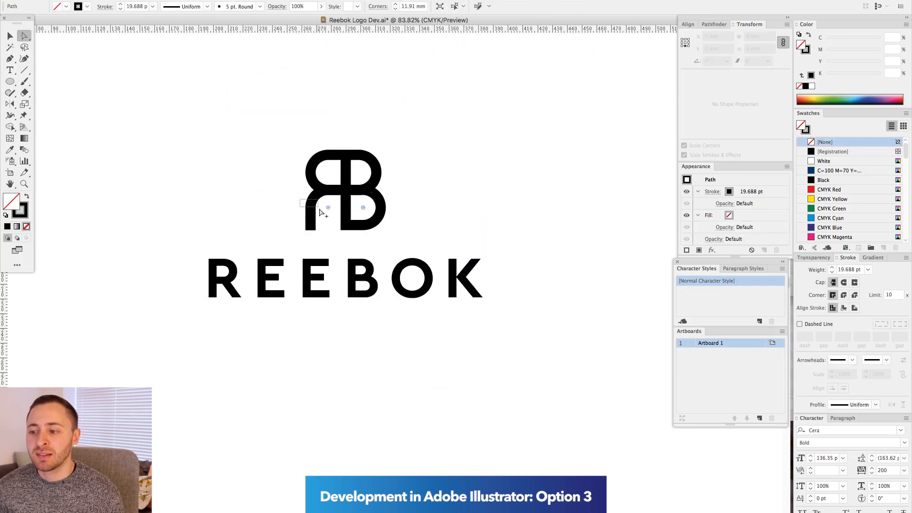
# - Turn the monogram's left R leg into a 225° diagonal and trim its foot flush with the baseline
pyautogui.moveTo(311, 226); pyautogui.dragTo(311, 226)
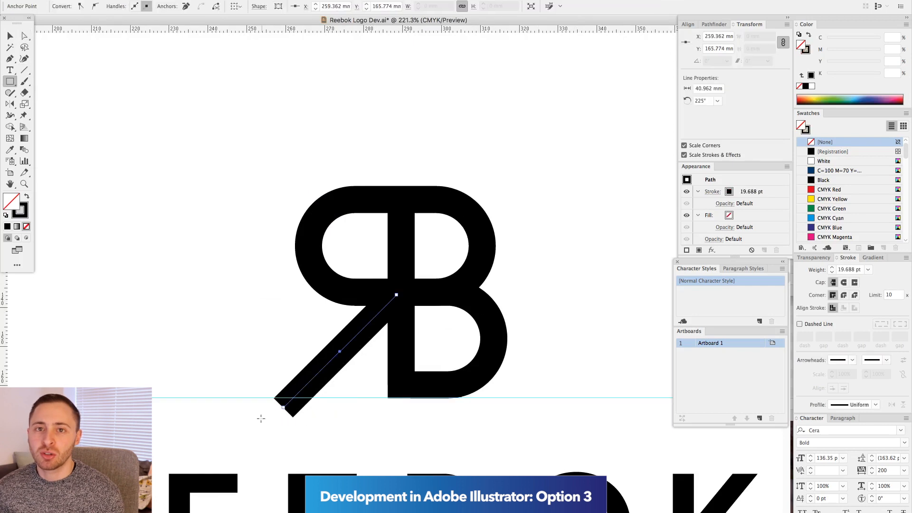
pyautogui.moveTo(258, 427); pyautogui.dragTo(332, 398)
pyautogui.press('v')
pyautogui.moveTo(232, 424); pyautogui.dragTo(252, 433)
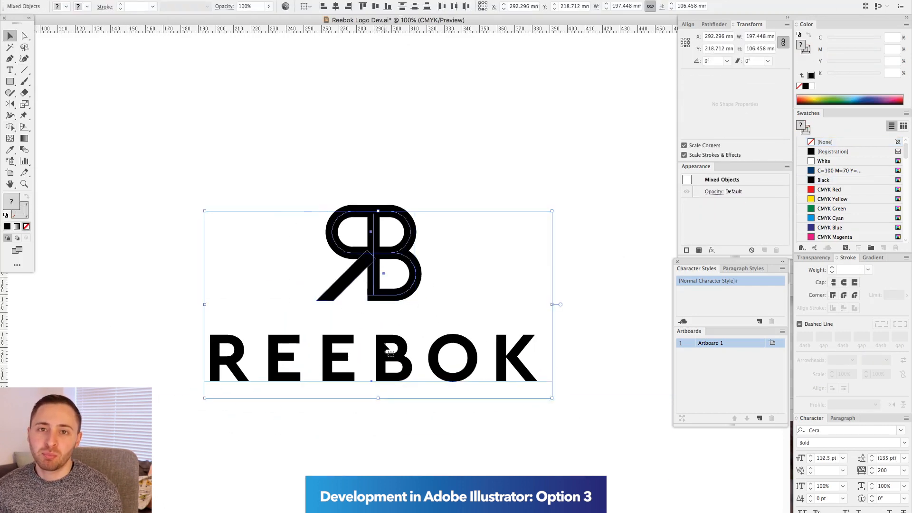
# - Centre the REEBOK wordmark on the monogram's shared stem along a vertical guide
pyautogui.click(462, 138)
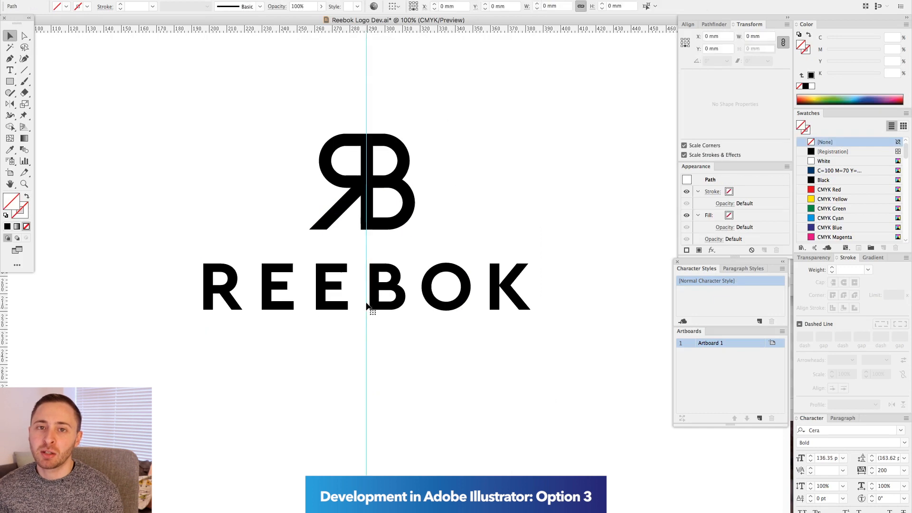
pyautogui.click(368, 306)
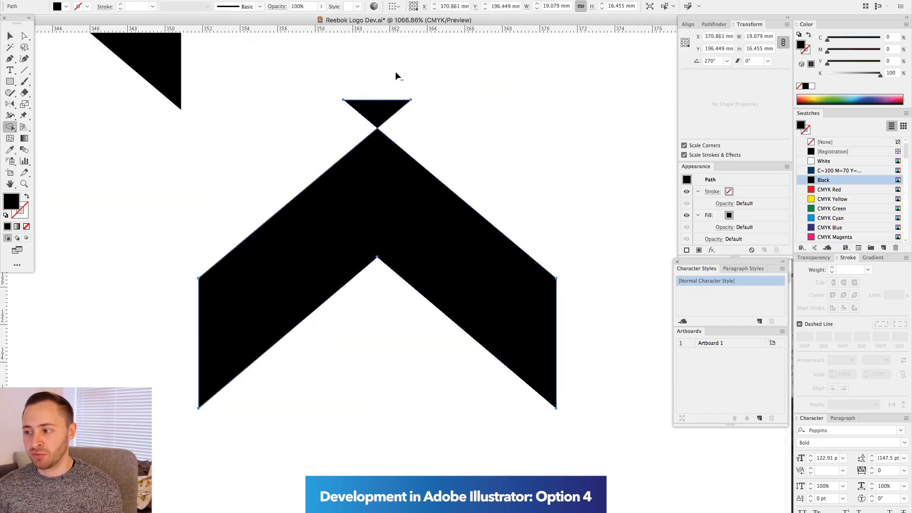
# - Combine the chevron pieces into one arrowhead with the Shape Builder and fit it onto the upper arm of the k
pyautogui.moveTo(518, 263); pyautogui.dragTo(389, 200)
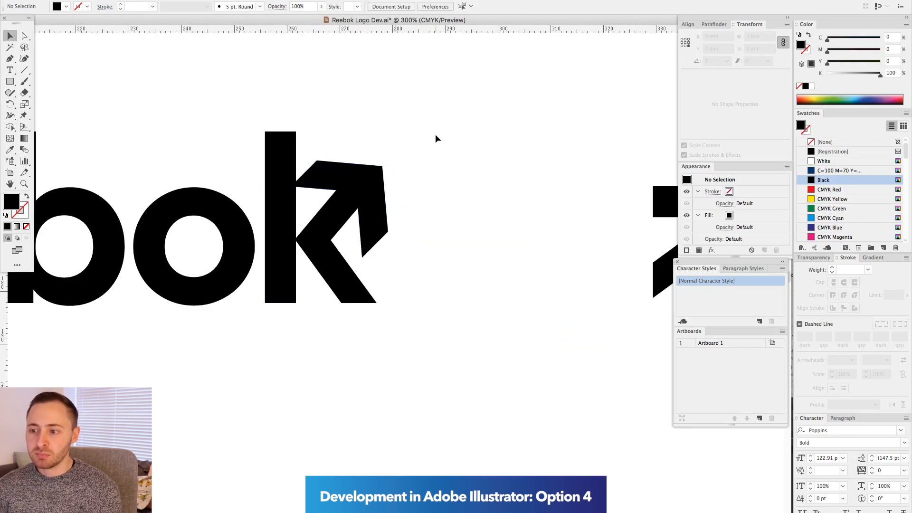
pyautogui.moveTo(492, 193); pyautogui.dragTo(494, 235)
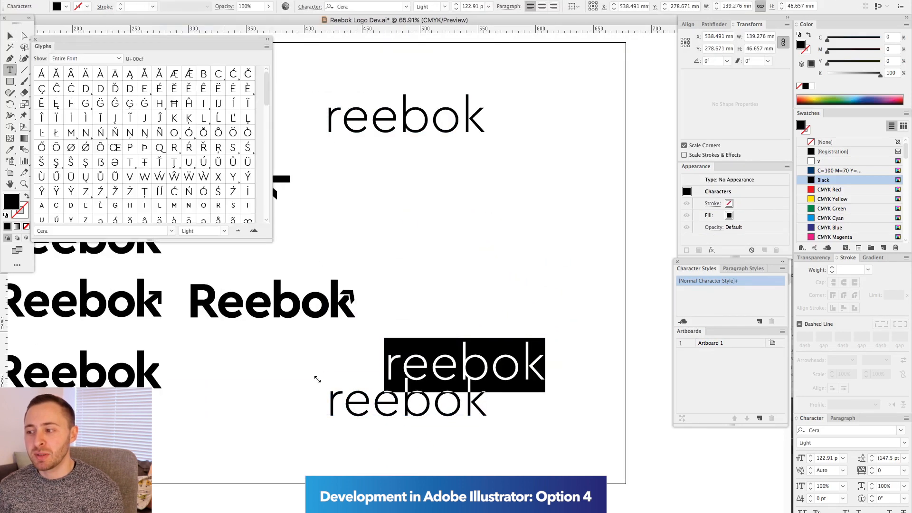
# - Replace the selected Cera Light reebok text with the triangle, arrow and caret glyphs △▷↔<^↗
pyautogui.moveTo(318, 379); pyautogui.dragTo(317, 379)
pyautogui.scroll(-10, 190, 214)
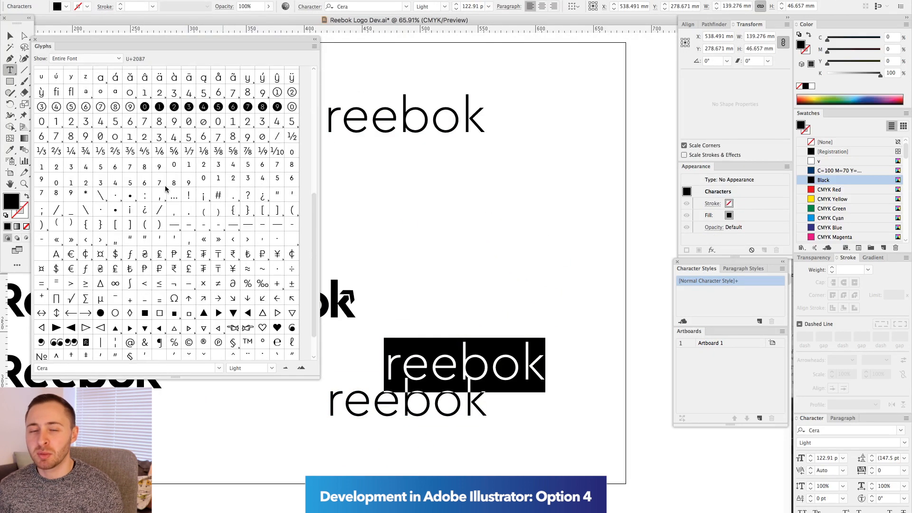
pyautogui.doubleClick(262, 303)
pyautogui.scroll(-1, 190, 243)
pyautogui.write('^↗')
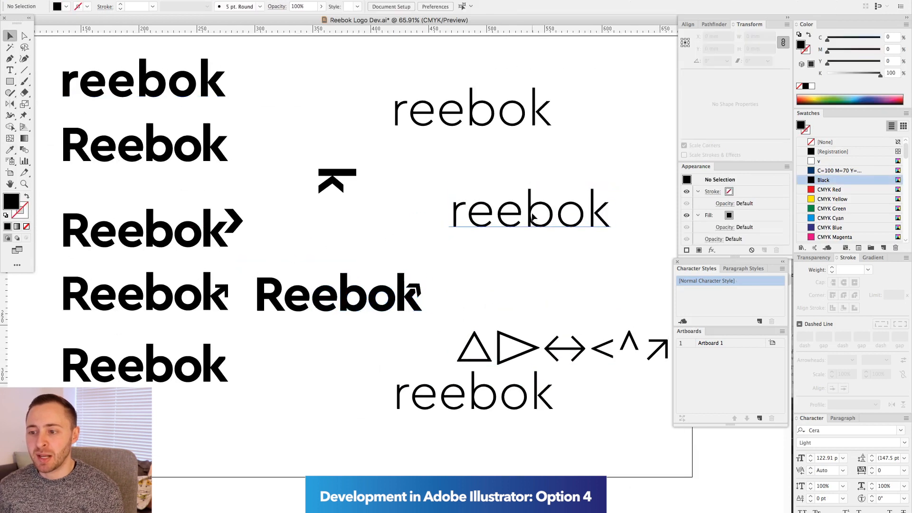
# - Position the up-right arrow as the upper arm of the bold k and refine it into a round-ended version touching the stem
pyautogui.moveTo(469, 223); pyautogui.dragTo(518, 174)
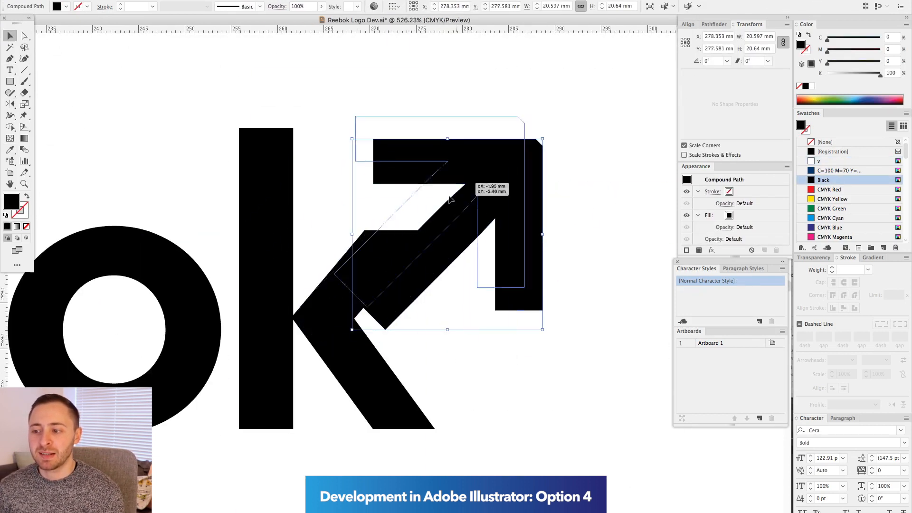
pyautogui.click(368, 224)
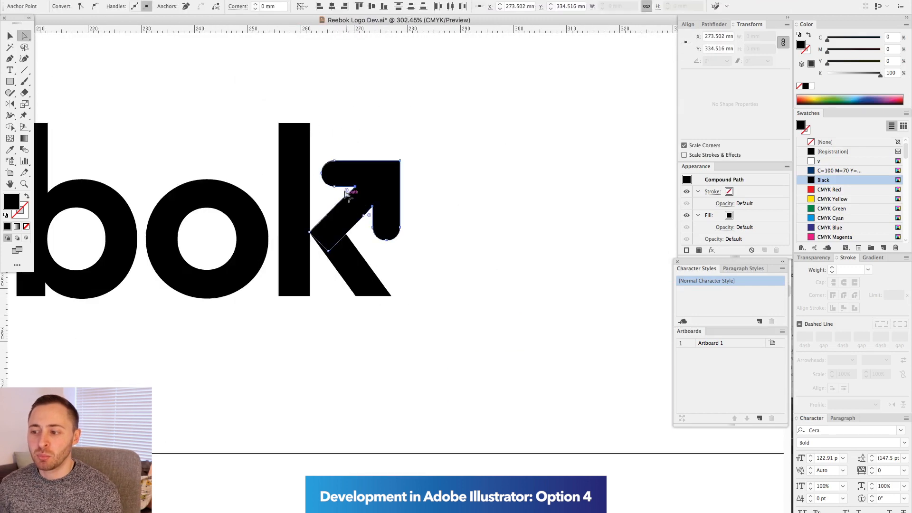
pyautogui.moveTo(480, 288); pyautogui.dragTo(449, 318)
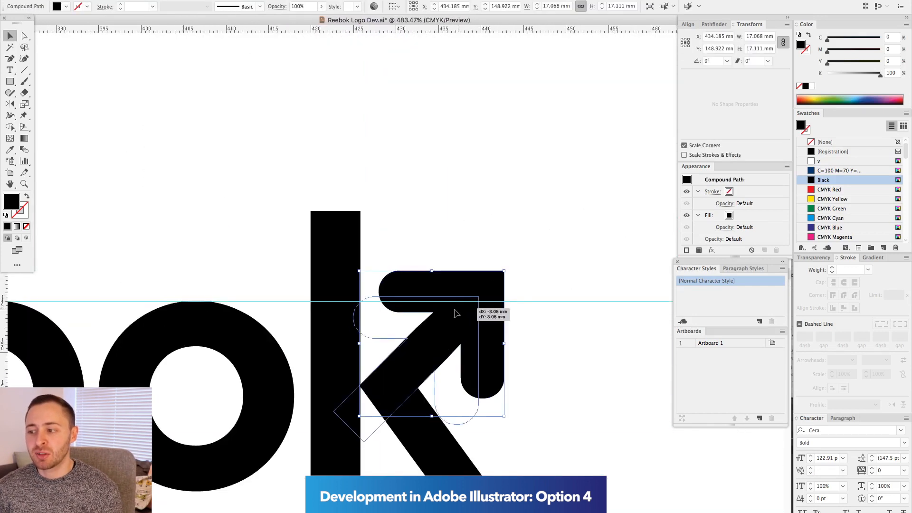
pyautogui.press('a')
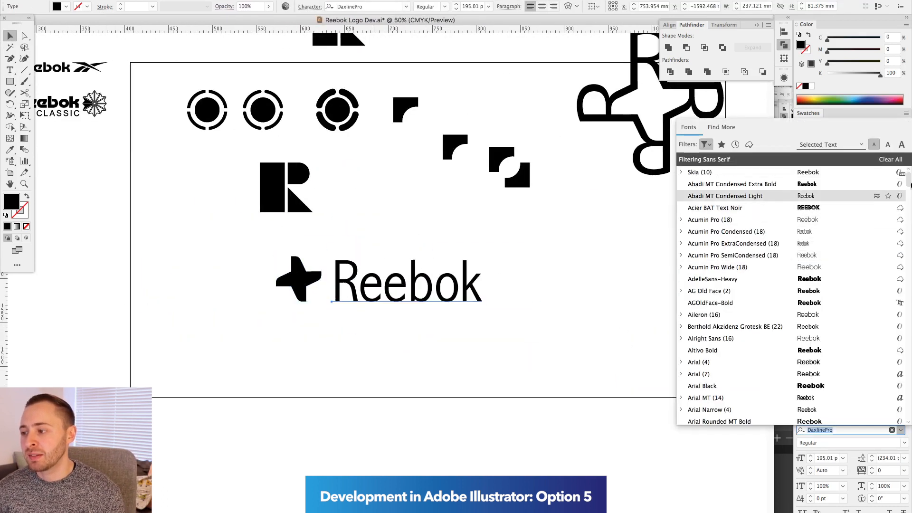
# - Browse the sans serif Adobe Fonts and set the Reebok wordmark beside the star symbol in Magistral Bold
pyautogui.scroll(-20, 745, 285)
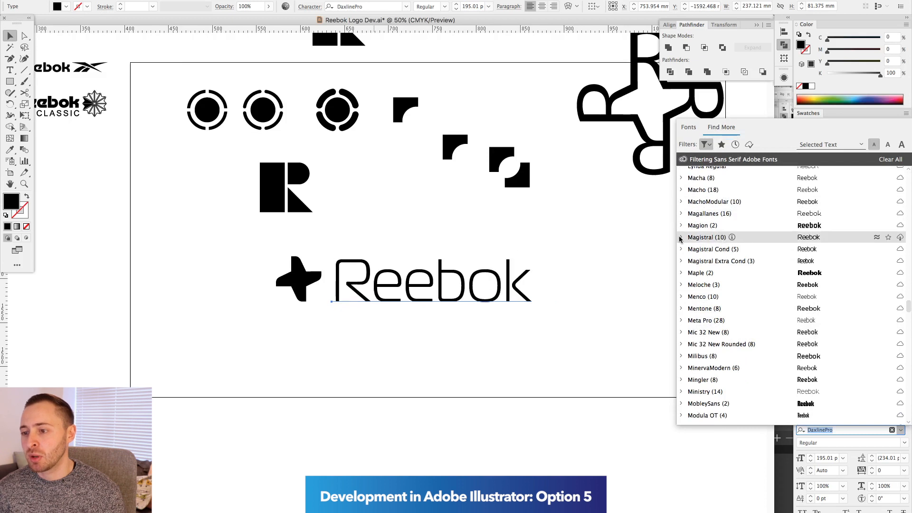
pyautogui.click(681, 237)
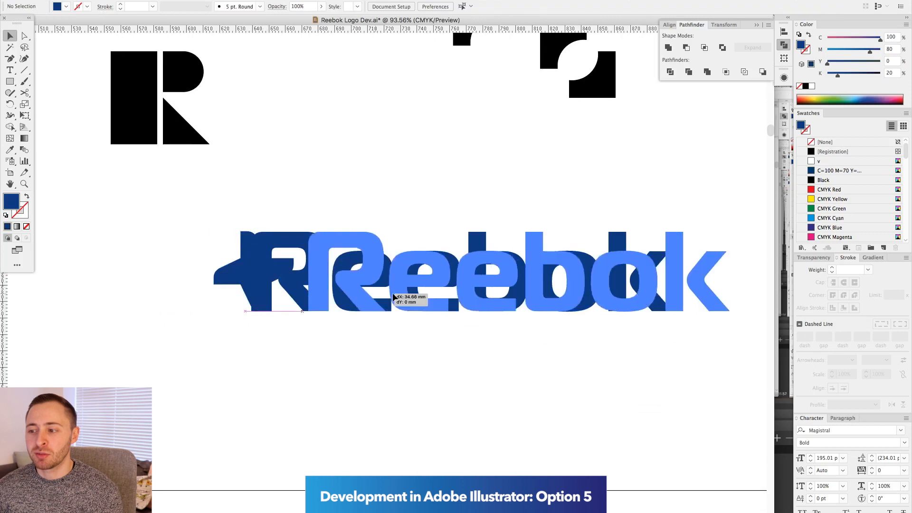
# - Draw a square centred on the blue four-pointed star symbol as its enclosing background
pyautogui.press('m')
pyautogui.scroll(3, 238, 265)
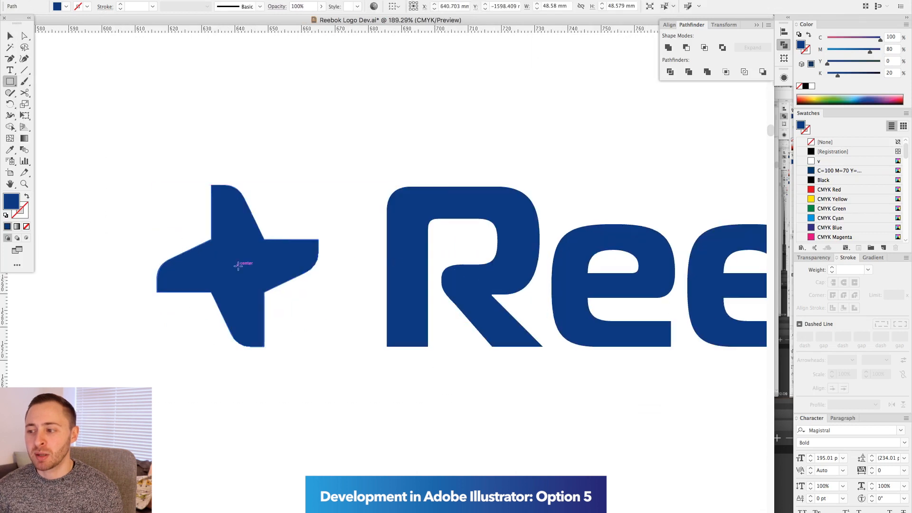
pyautogui.moveTo(237, 265); pyautogui.dragTo(129, 157)
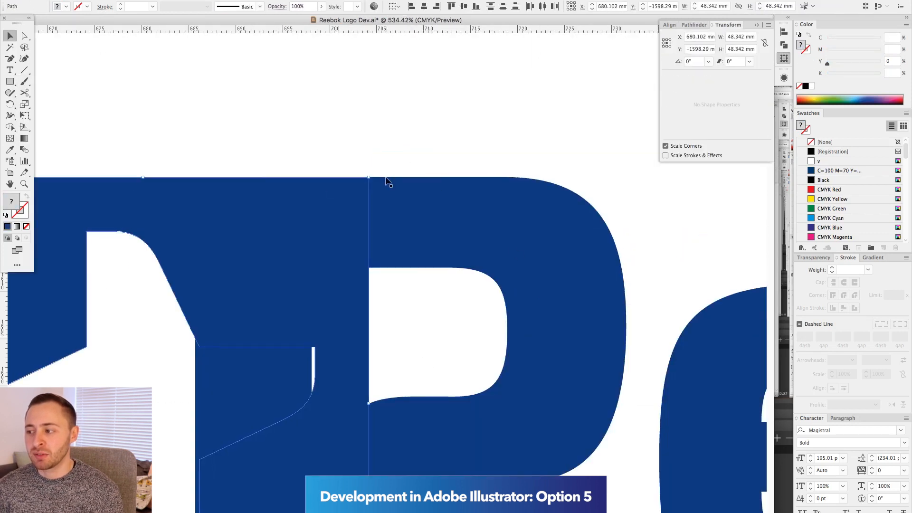
# - Match the star square's rounded corners to the curve of the Reebok R and set the gap between symbol and wordmark
pyautogui.moveTo(116, 263); pyautogui.dragTo(217, 263)
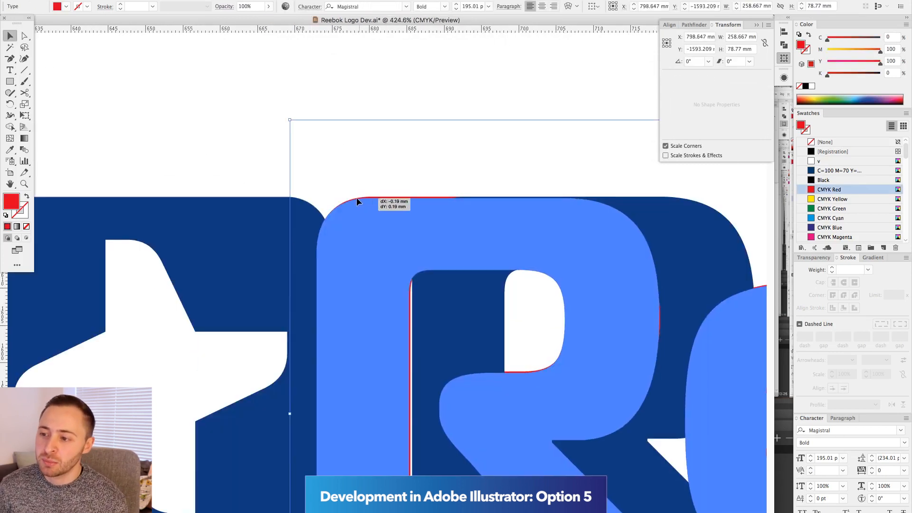
pyautogui.moveTo(210, 283); pyautogui.dragTo(242, 283)
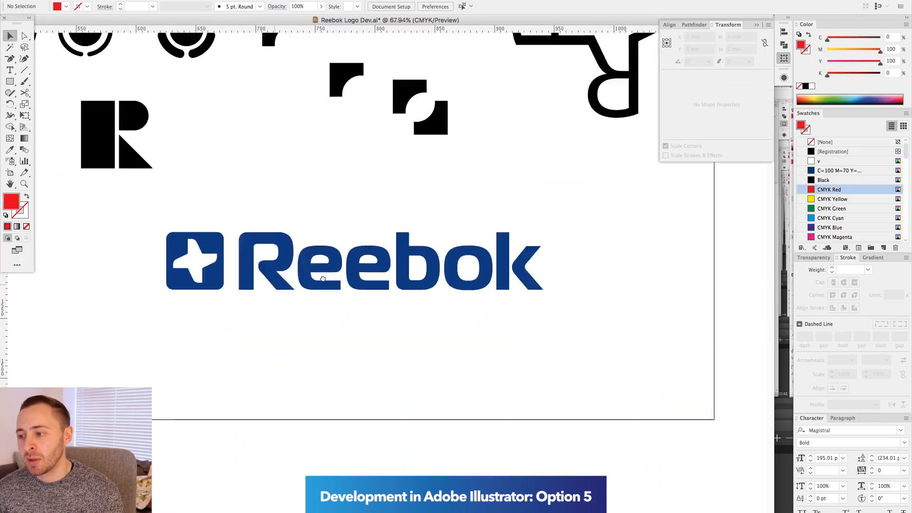
# - Rebuild the star symbol on the grid in outline view from rotated 28.222 mm quarter petals
pyautogui.moveTo(204, 186); pyautogui.dragTo(241, 228)
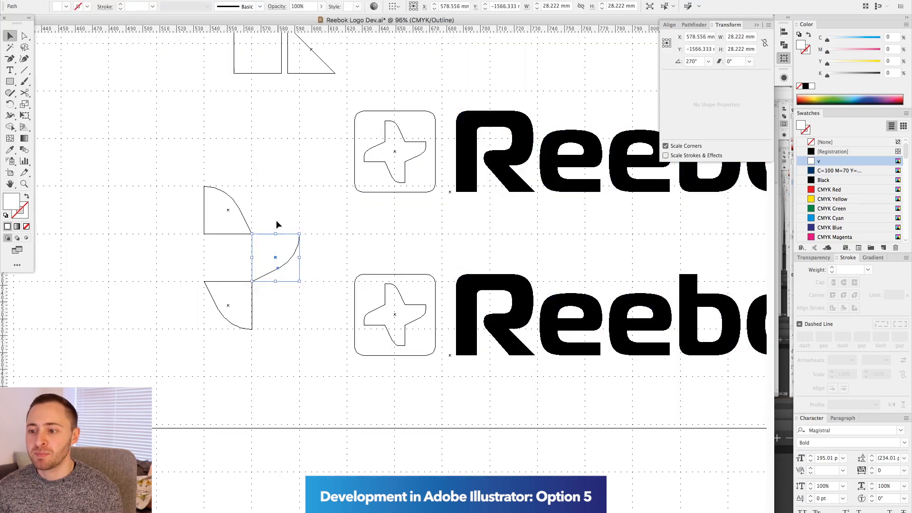